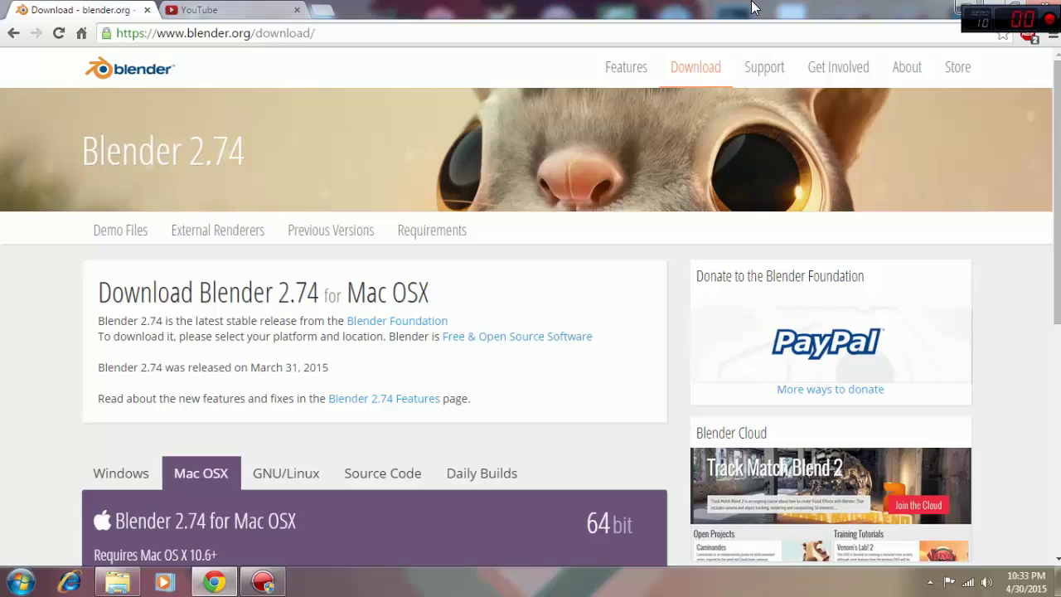
Step: Show the Windows download options for Blender 2.74 on blender.org
right_click(520, 7)
click(470, 15)
scroll(4, 406, down, 2)
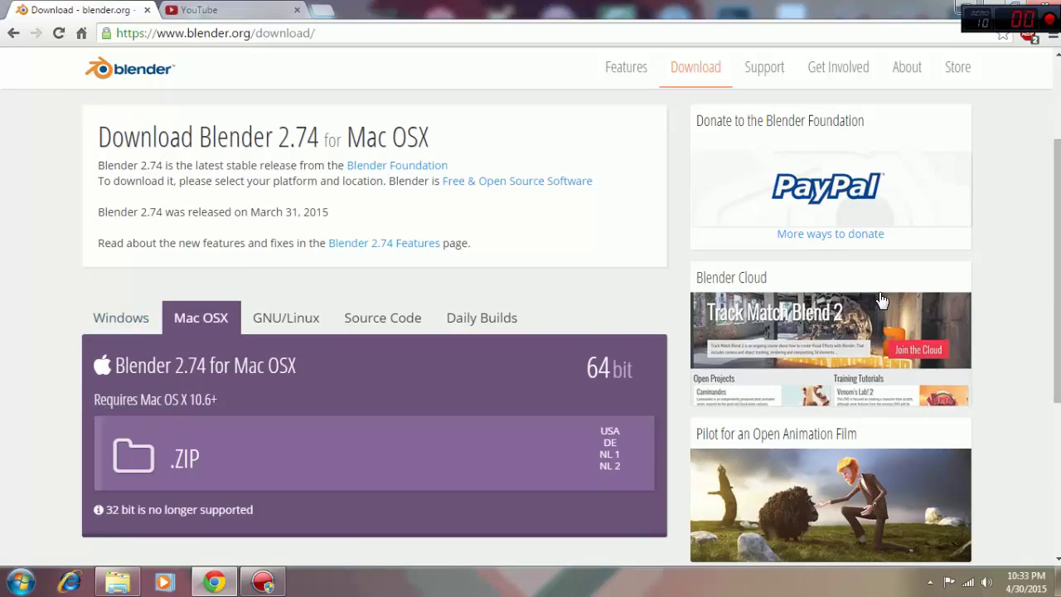
click(121, 322)
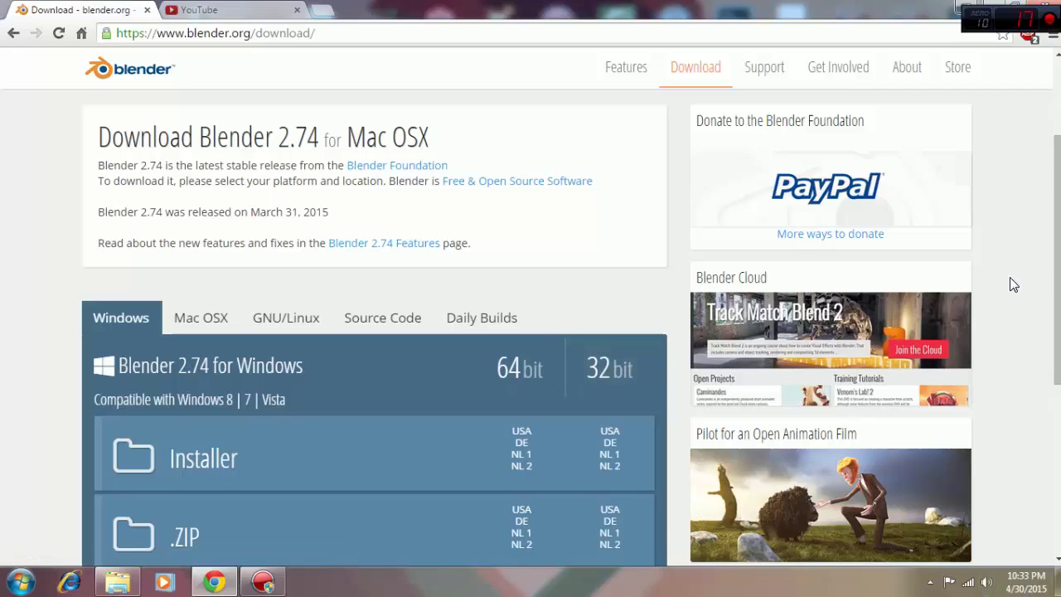
scroll(804, 190, down, 4)
scroll(804, 189, up, 4)
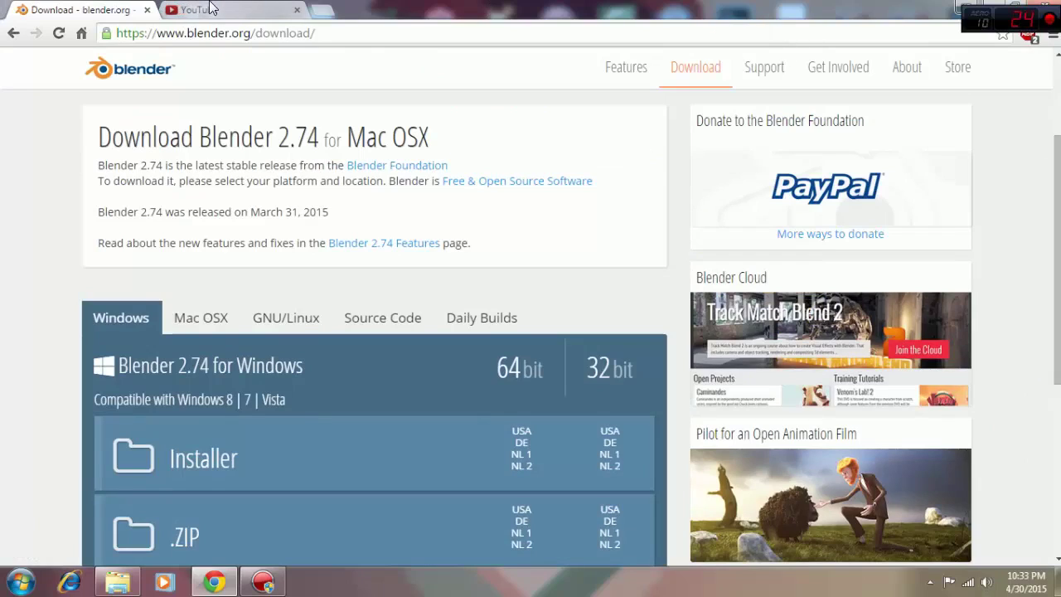
Step: Search YouTube for 'top blender intro templates'
click(274, 10)
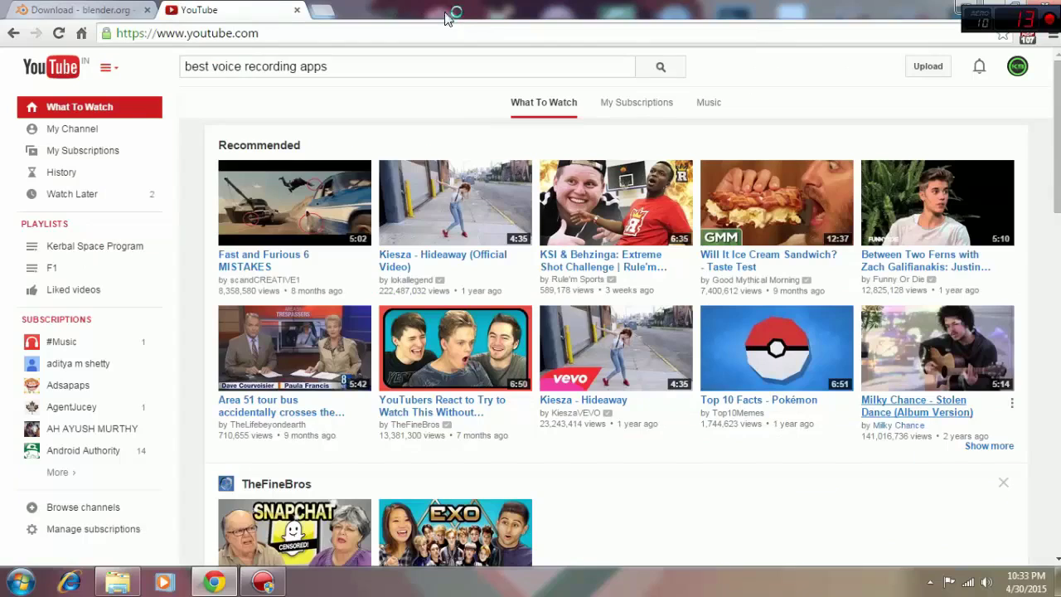
triple_click(407, 63)
key(BackSpace)
text(to)
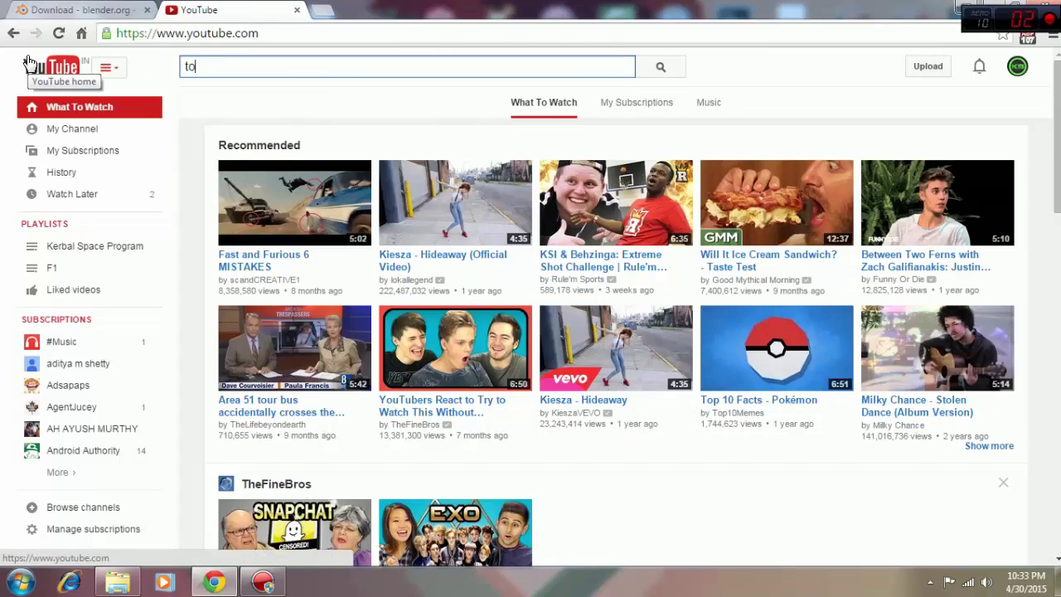
text(p)
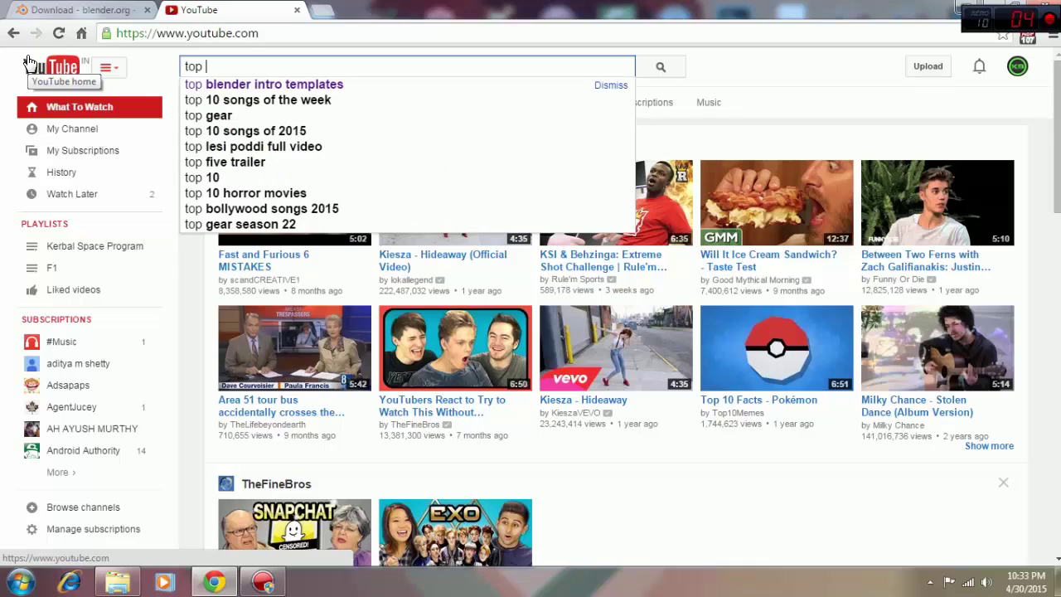
key(Down)
key(Return)
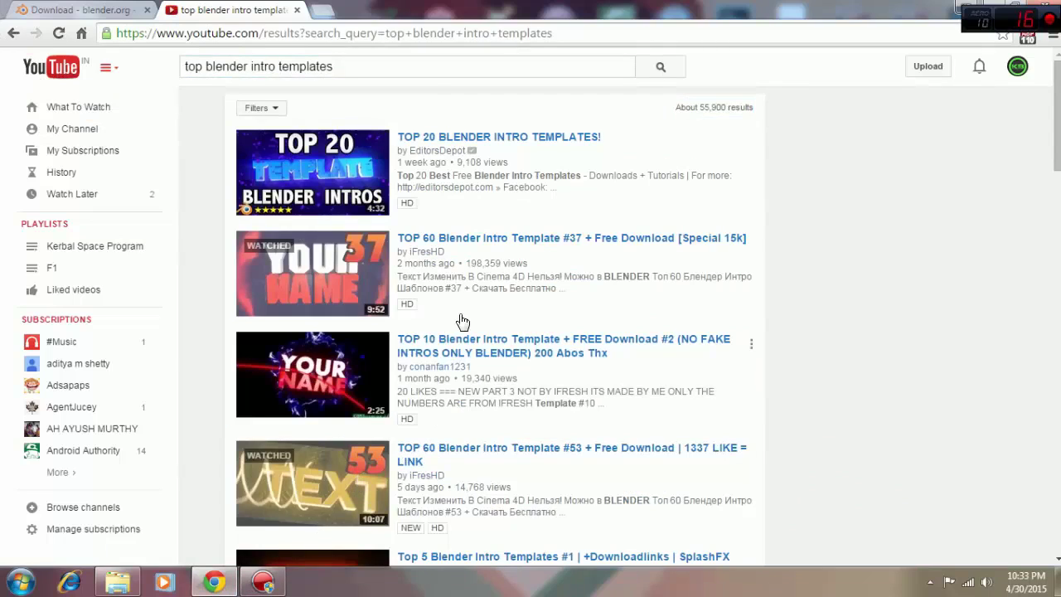
mouse_move(580, 174)
click(427, 253)
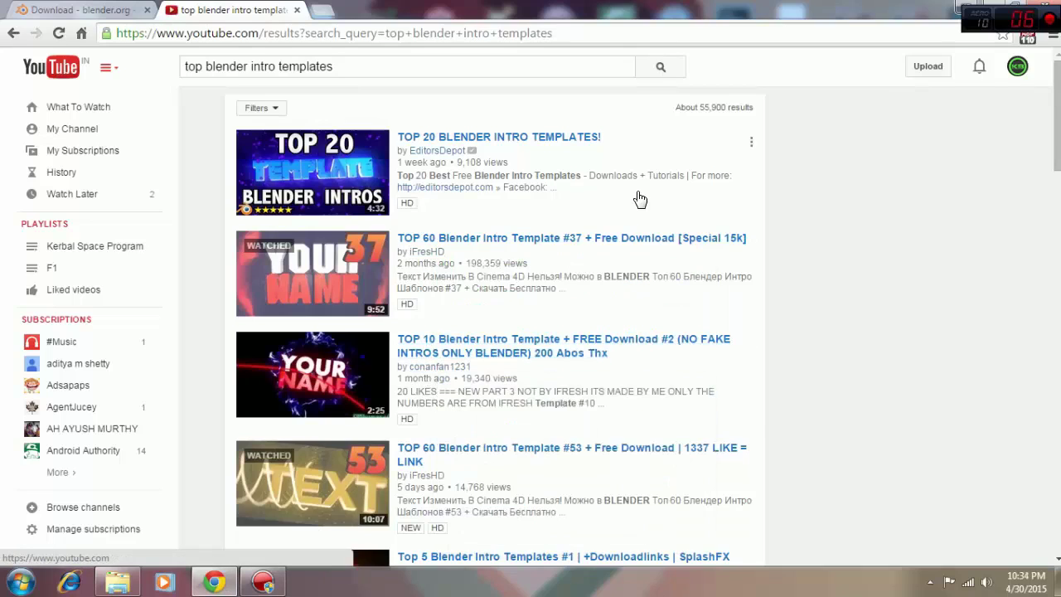
Step: Open the 'TOP 60 Blender Intro Template #37' video from the results
scroll(637, 200, down, 1)
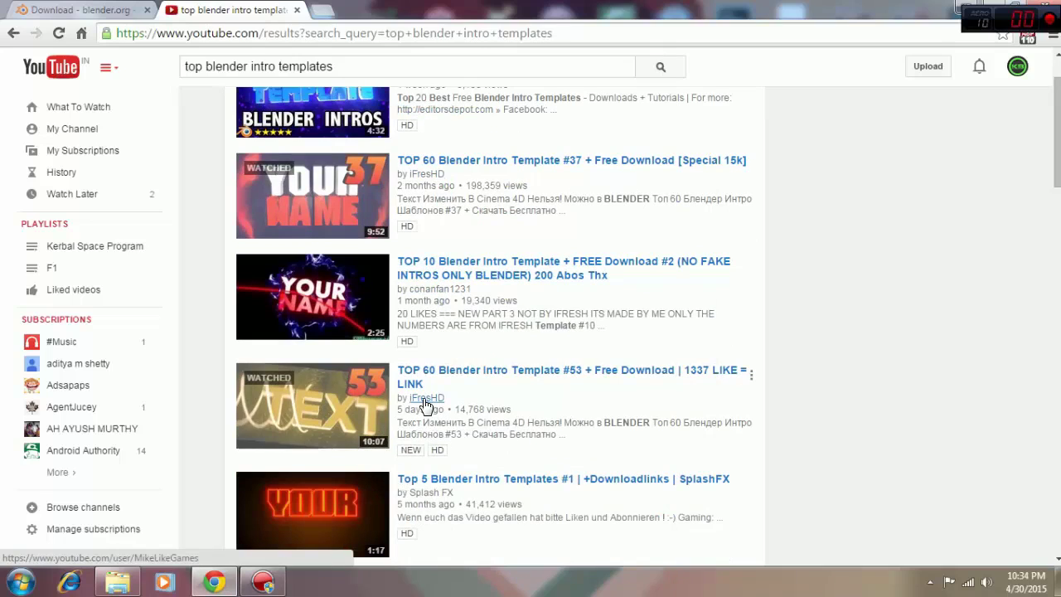
scroll(614, 447, down, 1)
scroll(631, 423, down, 3)
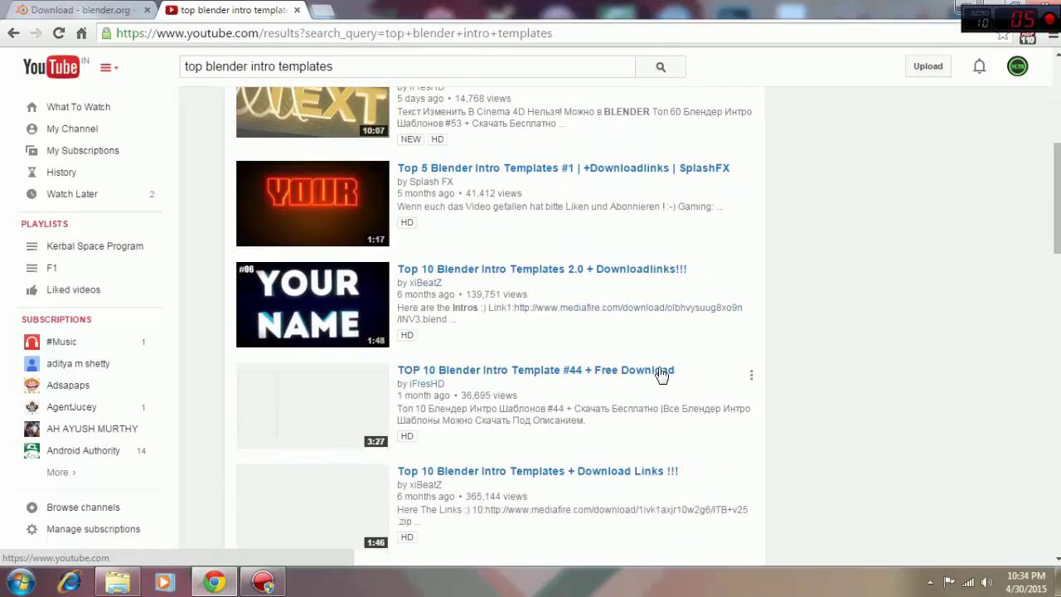
scroll(713, 402, down, 2)
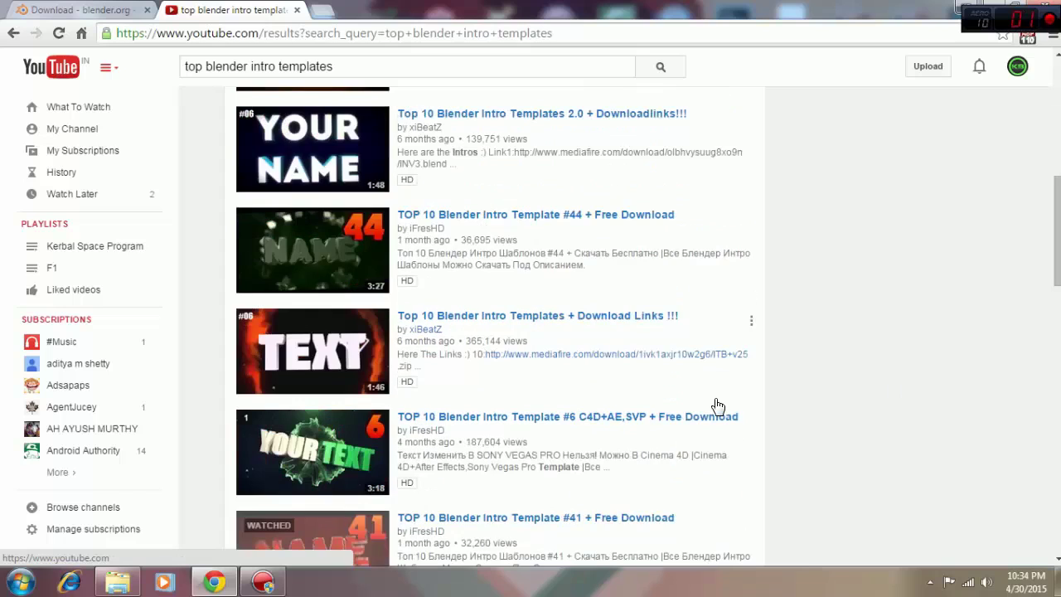
scroll(718, 406, down, 2)
scroll(737, 387, up, 3)
scroll(746, 384, up, 4)
scroll(721, 390, up, 1)
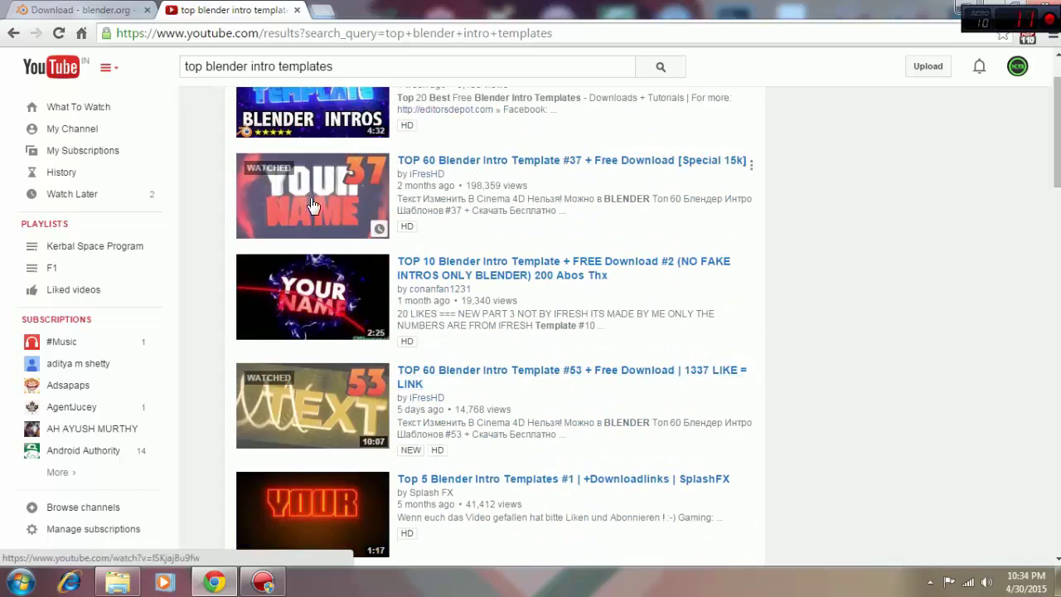
click(300, 236)
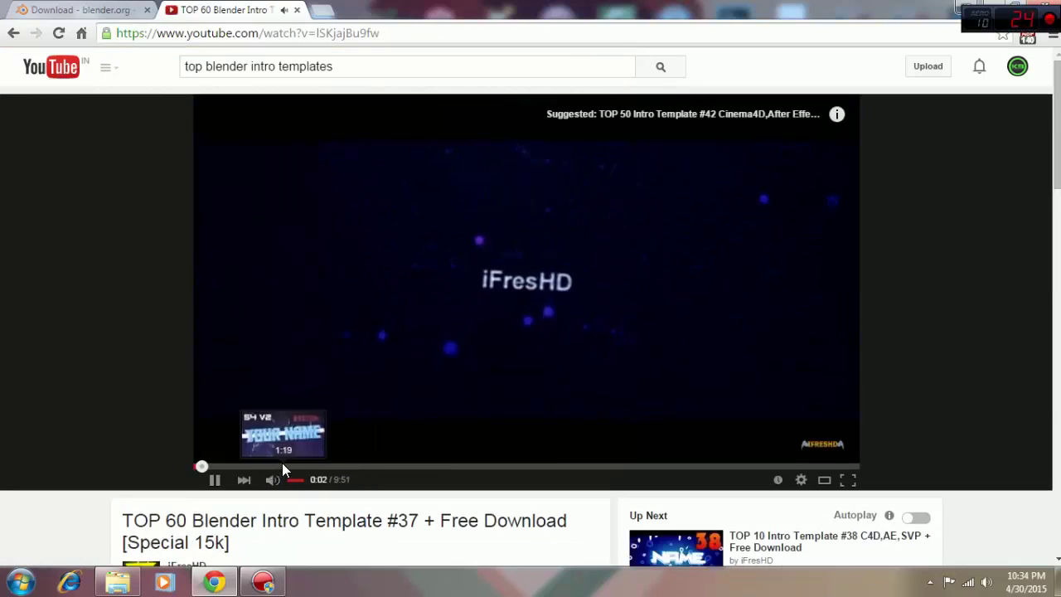
Step: Jump the video to the 54 V2 YOUR NAME template preview, around 1:20
click(282, 467)
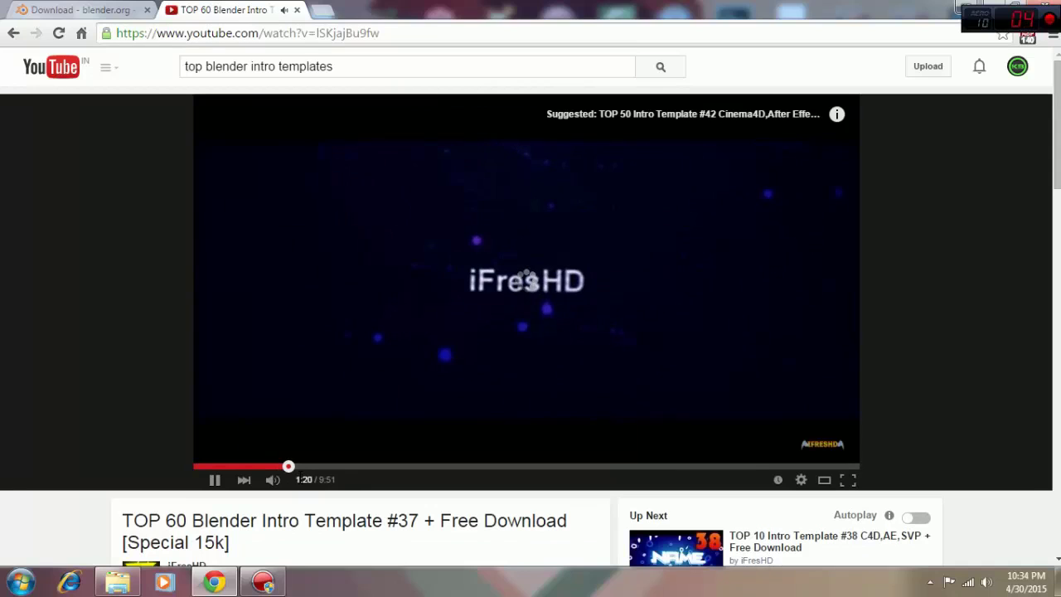
scroll(393, 439, down, 4)
scroll(392, 440, up, 4)
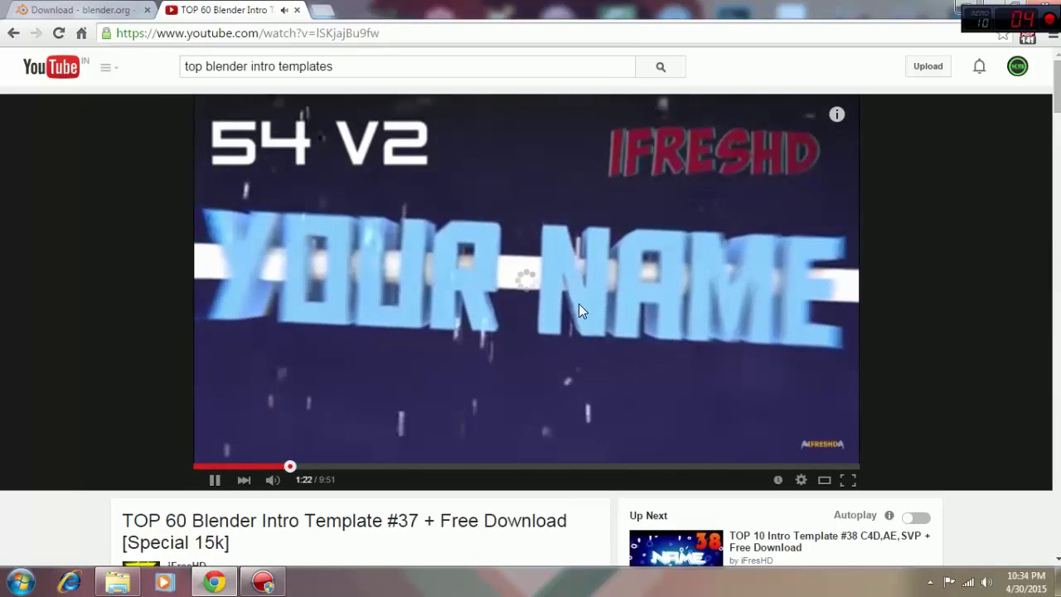
scroll(441, 267, down, 1)
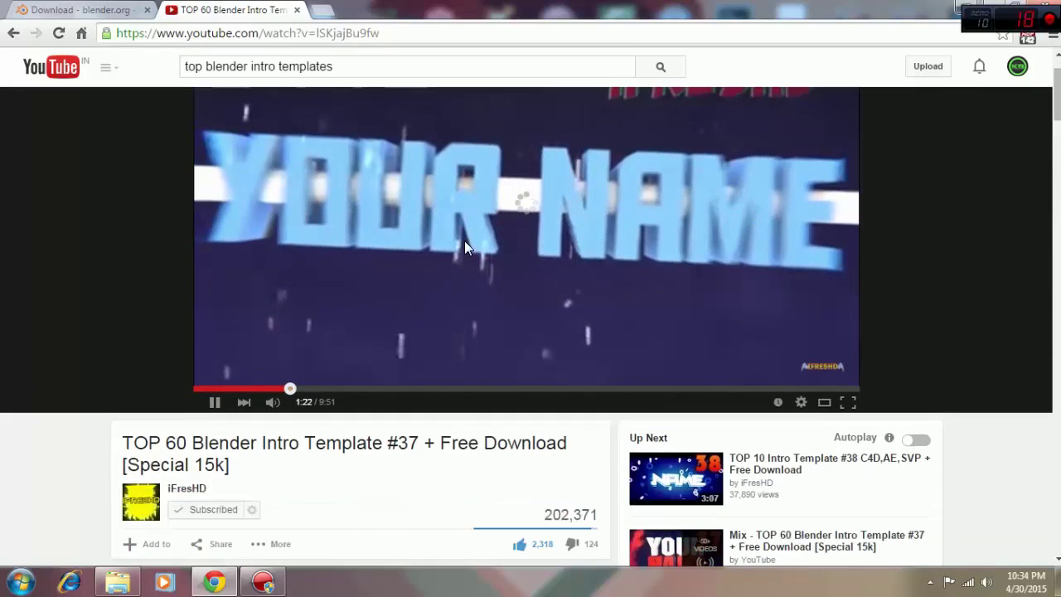
scroll(239, 422, down, 3)
scroll(359, 303, down, 2)
scroll(359, 307, up, 6)
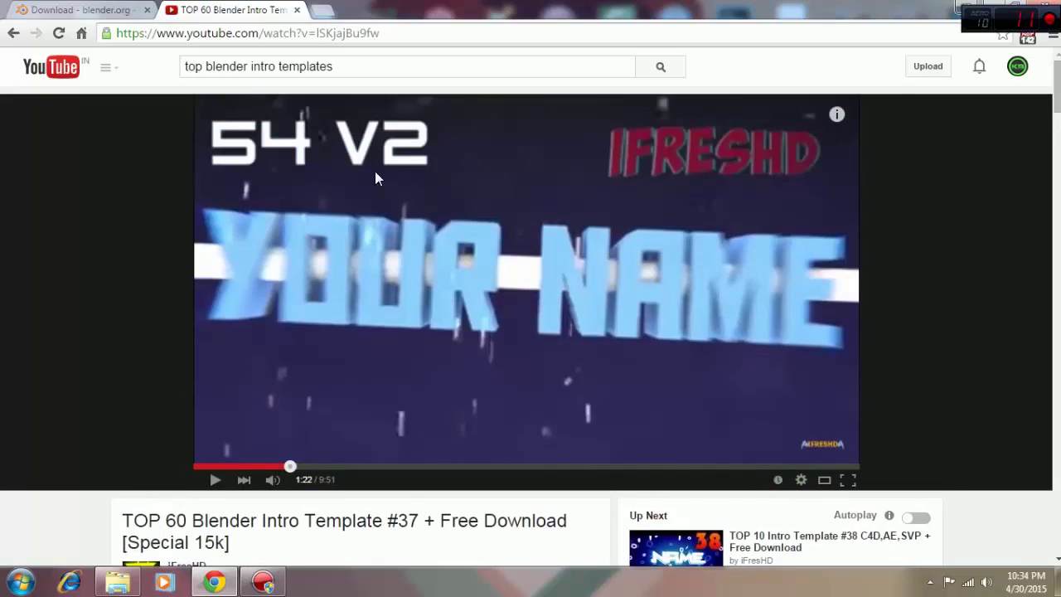
scroll(301, 417, down, 5)
Step: Expand the video description to reveal all the download links
click(334, 349)
scroll(277, 398, down, 2)
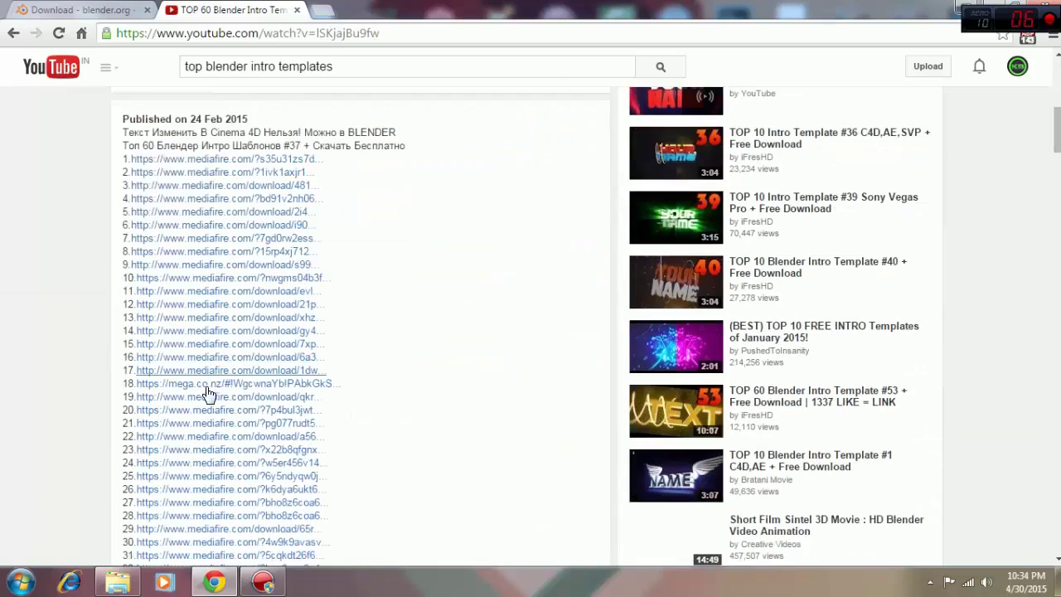
scroll(173, 409, down, 4)
scroll(171, 409, down, 2)
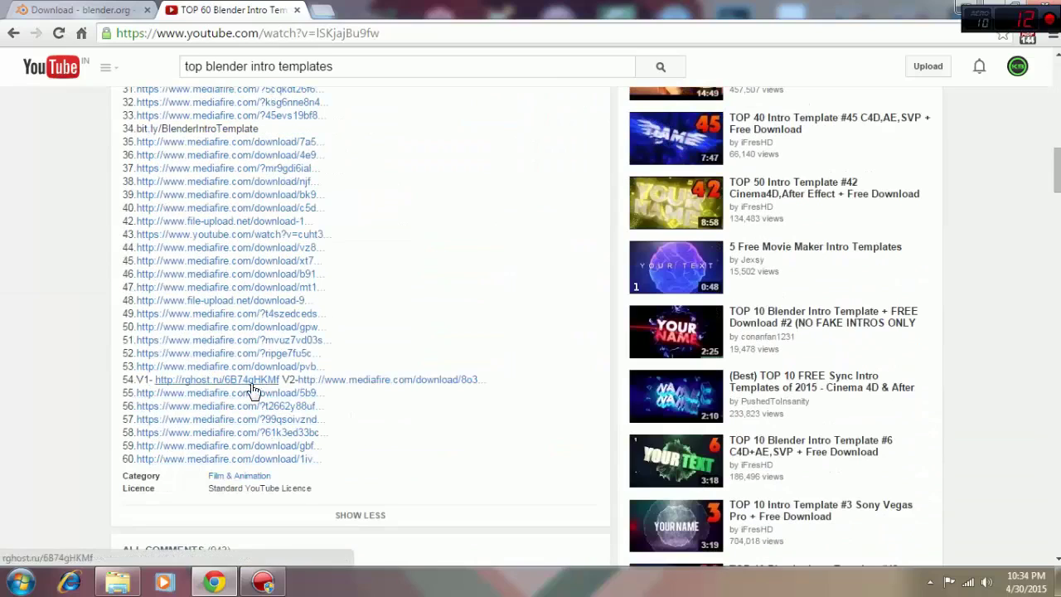
scroll(336, 442, up, 6)
scroll(325, 365, up, 6)
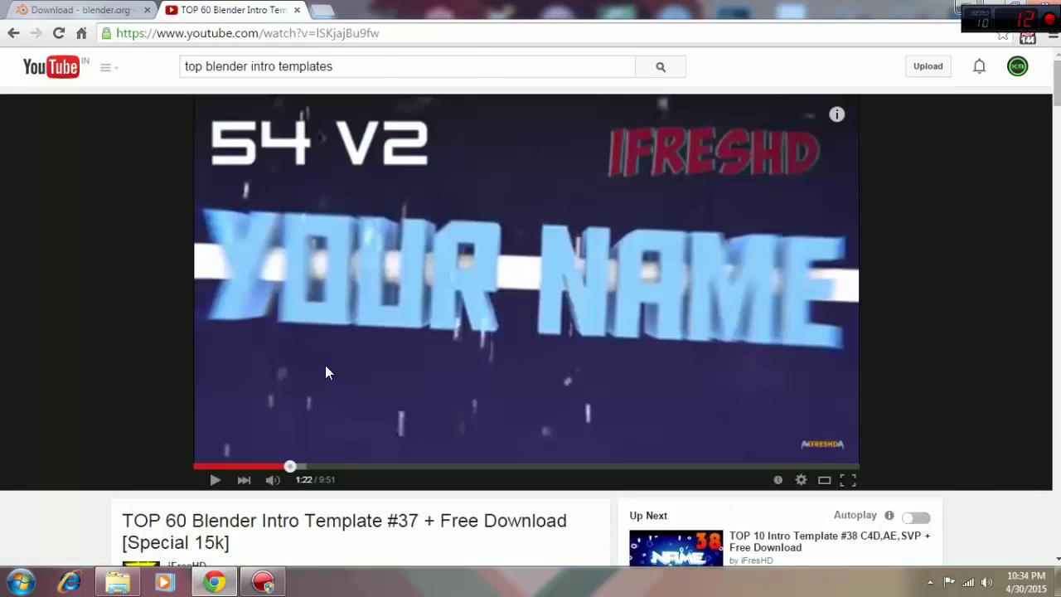
Step: Bring up the Youtube folder window and open its ITB v26 folder
click(117, 582)
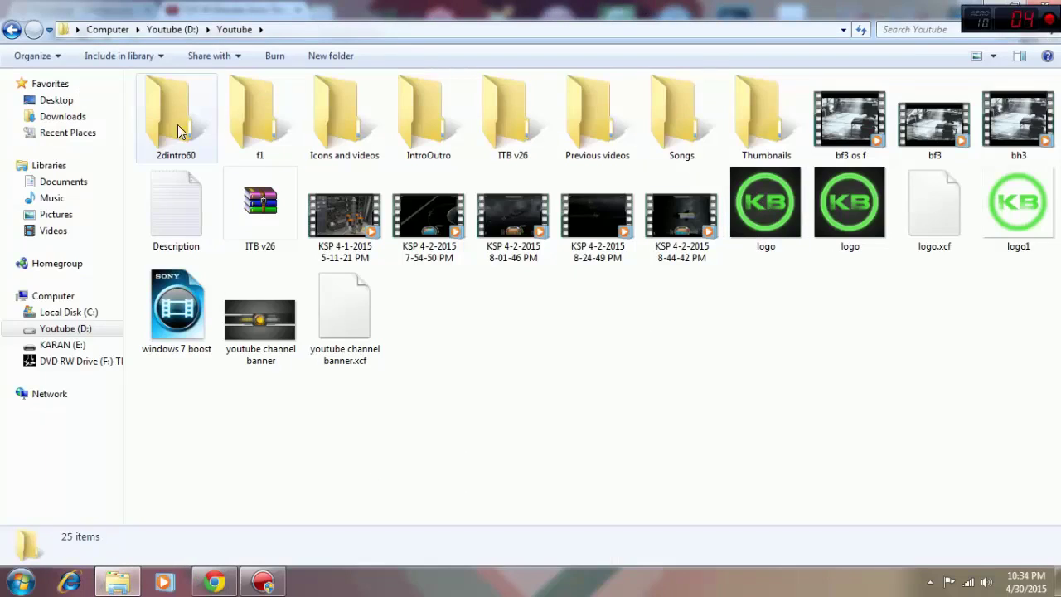
double_click(496, 106)
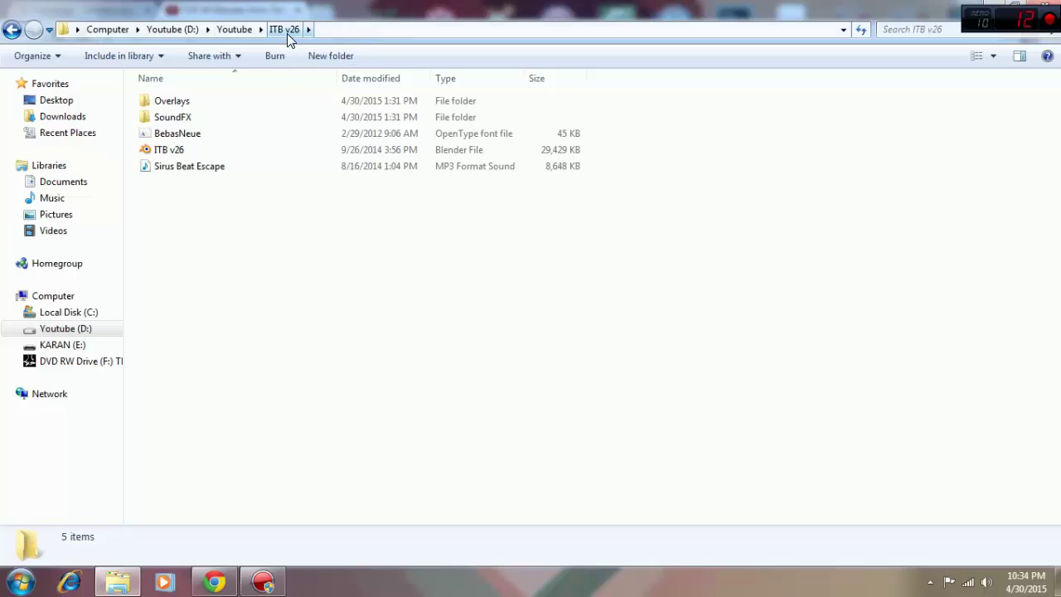
click(11, 30)
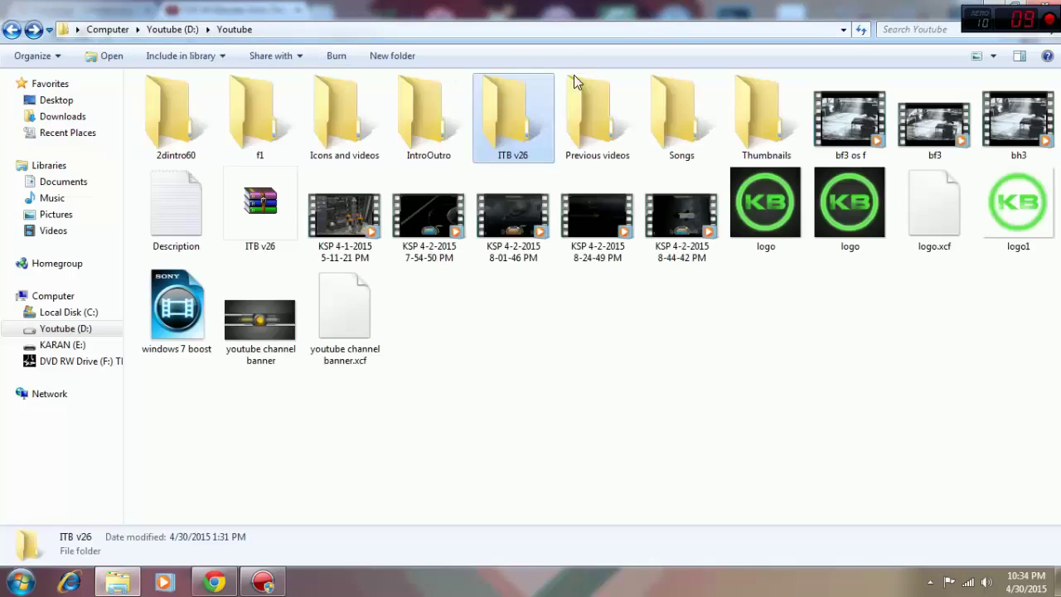
double_click(516, 116)
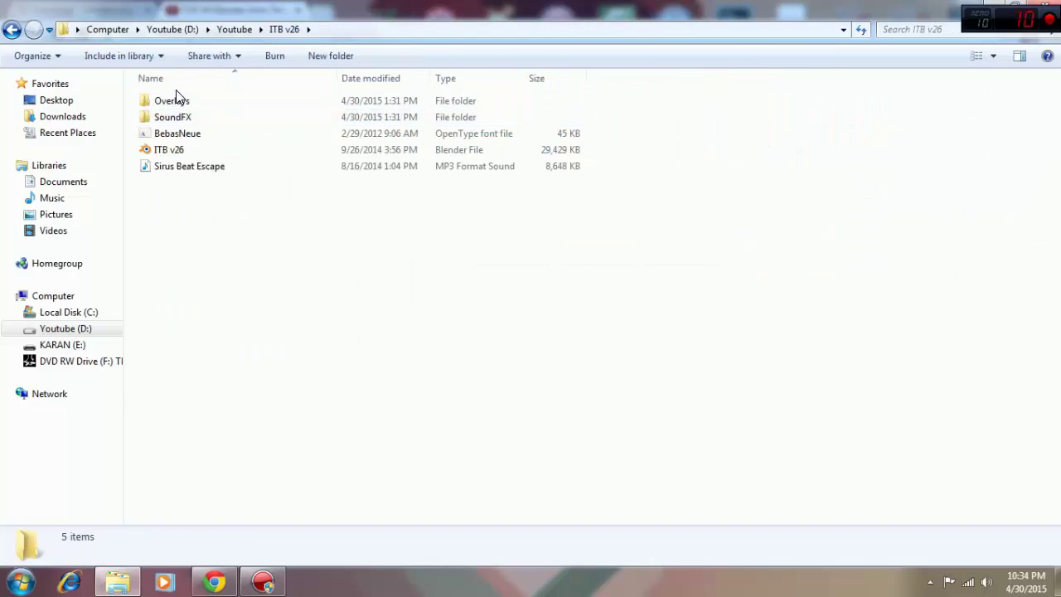
Step: Launch ITB v26.blend in Blender and zoom the camera view to the YOUR TEXT title
double_click(190, 149)
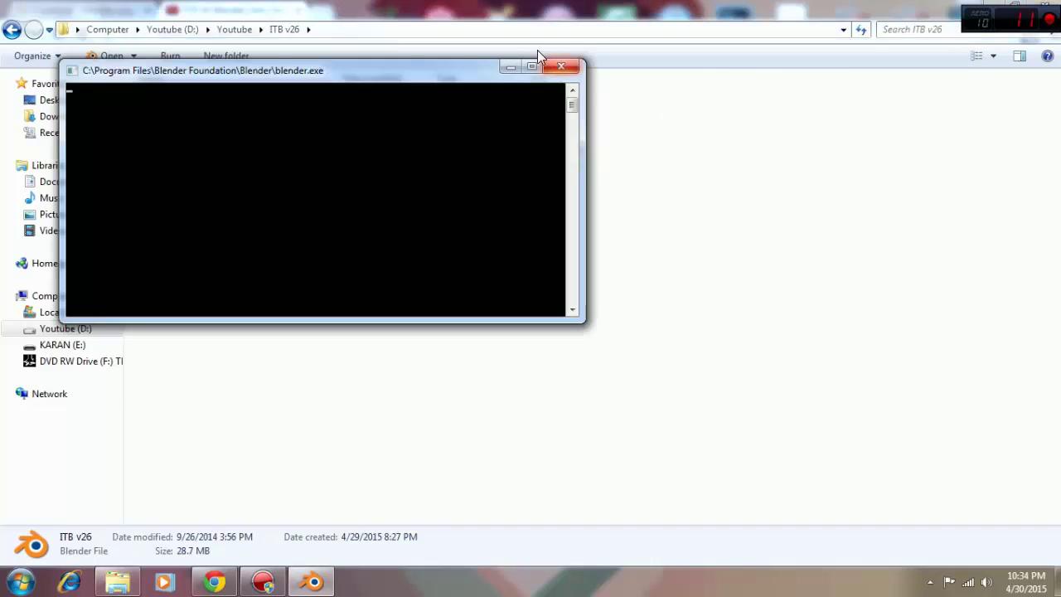
drag(268, 59, 269, 236)
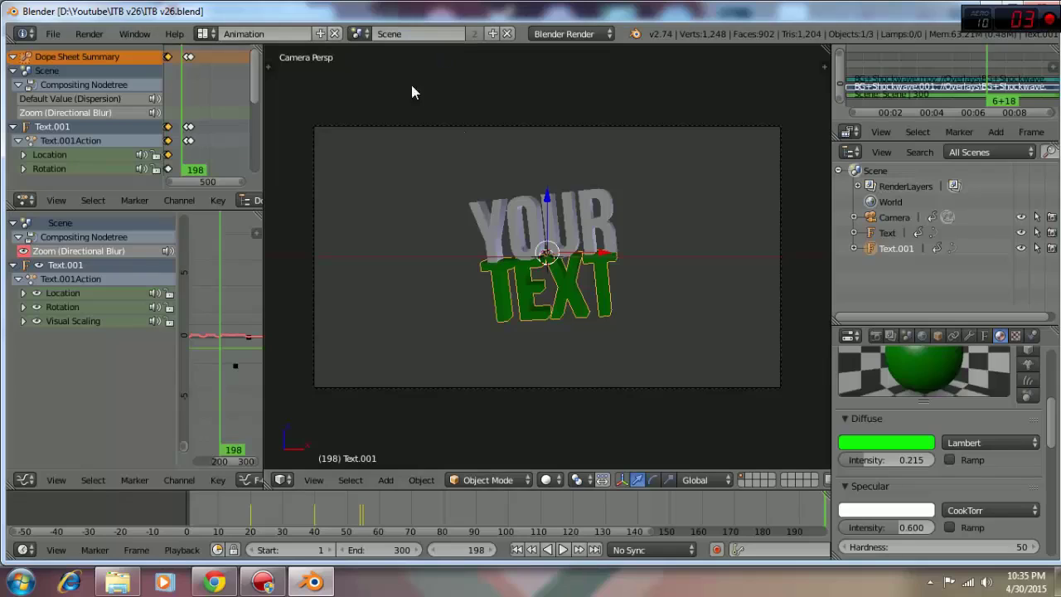
scroll(495, 359, up, 4)
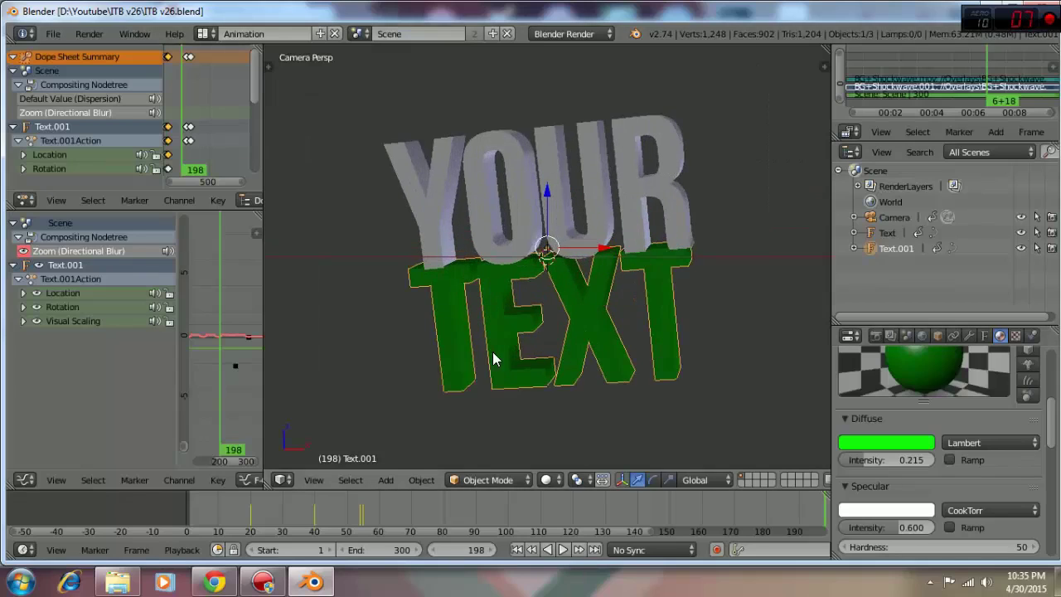
scroll(492, 354, down, 6)
scroll(517, 356, up, 3)
scroll(547, 365, up, 1)
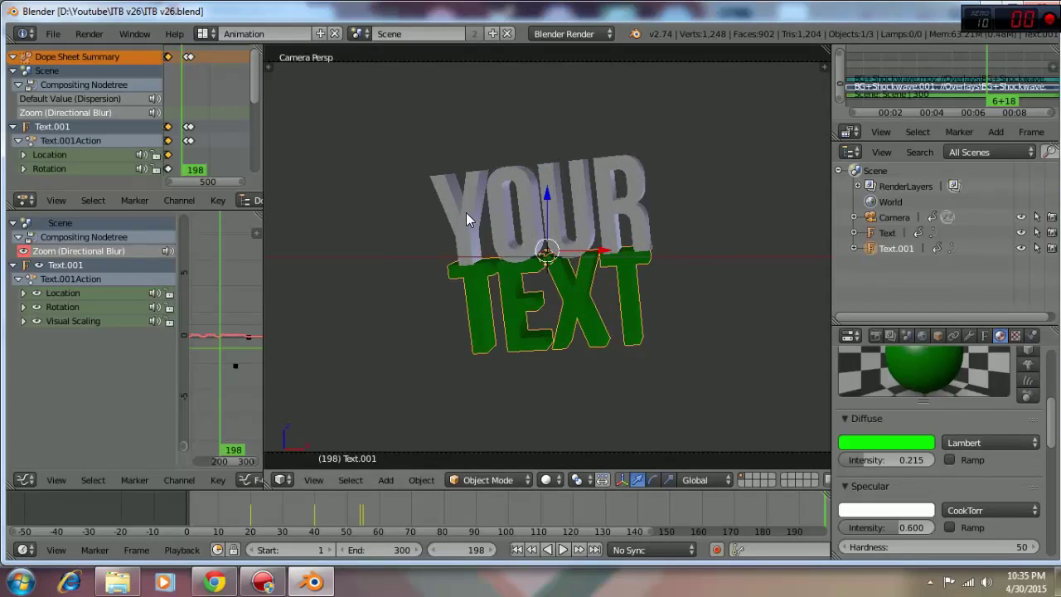
Step: Change the grey YOUR text object to read 'KB'
right_click(466, 212)
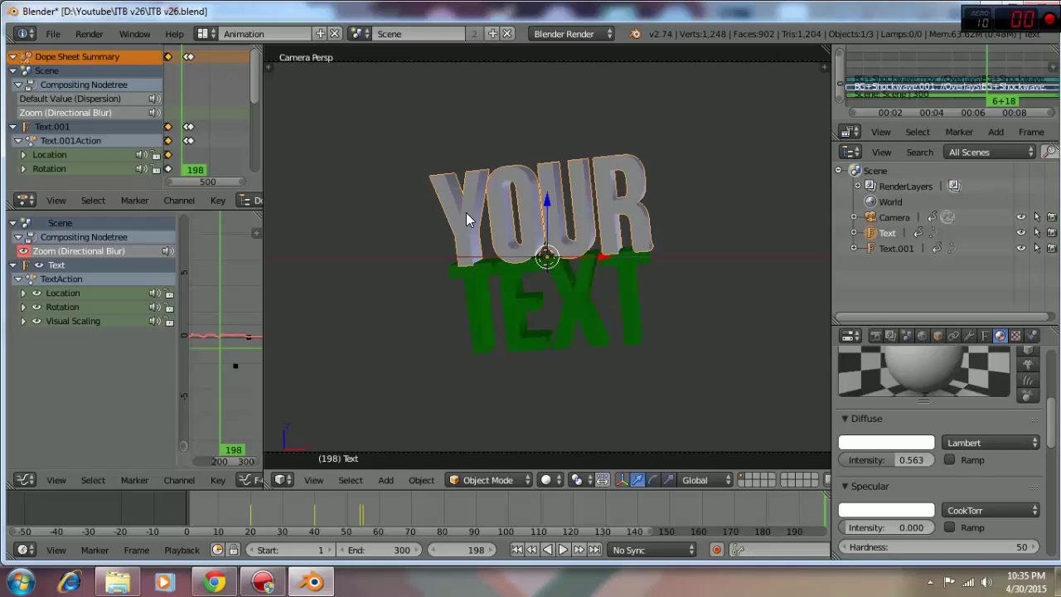
key(Tab)
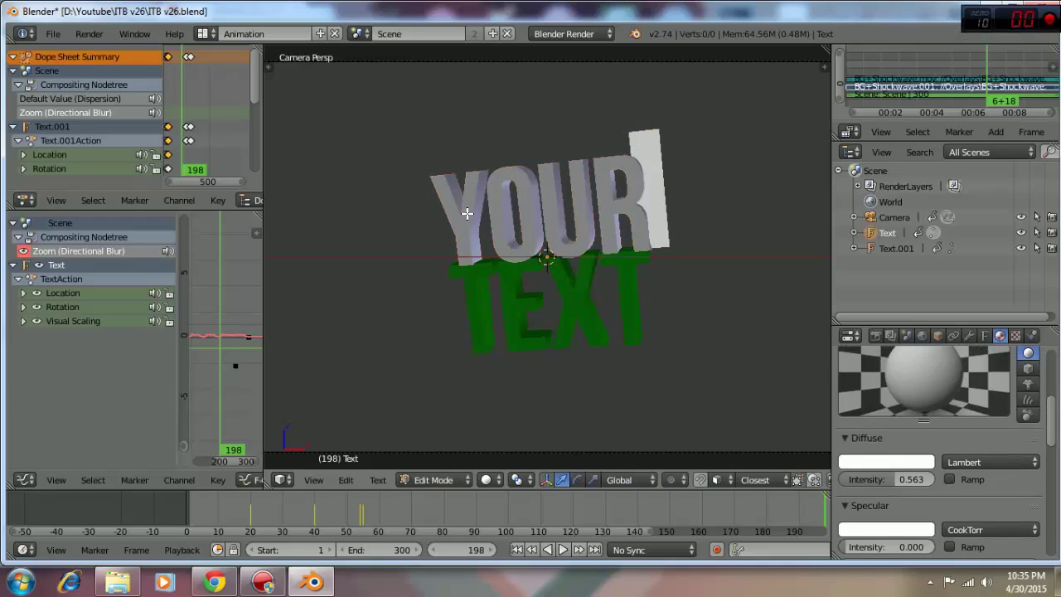
key(BackSpace)
key(BackSpace)
key(BackSpace)
key(BackSpace)
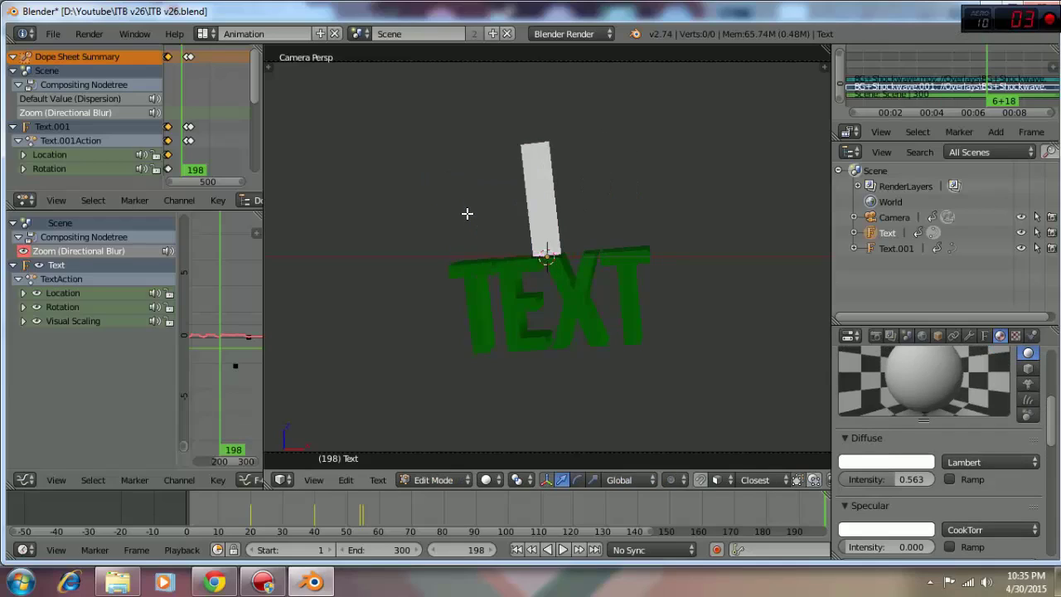
text(KB)
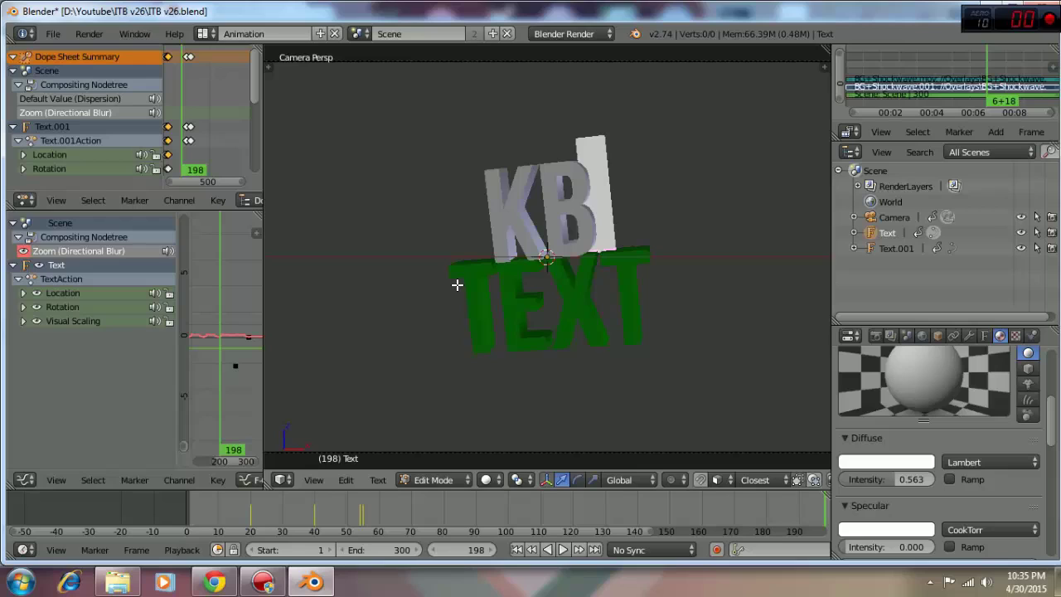
key(Tab)
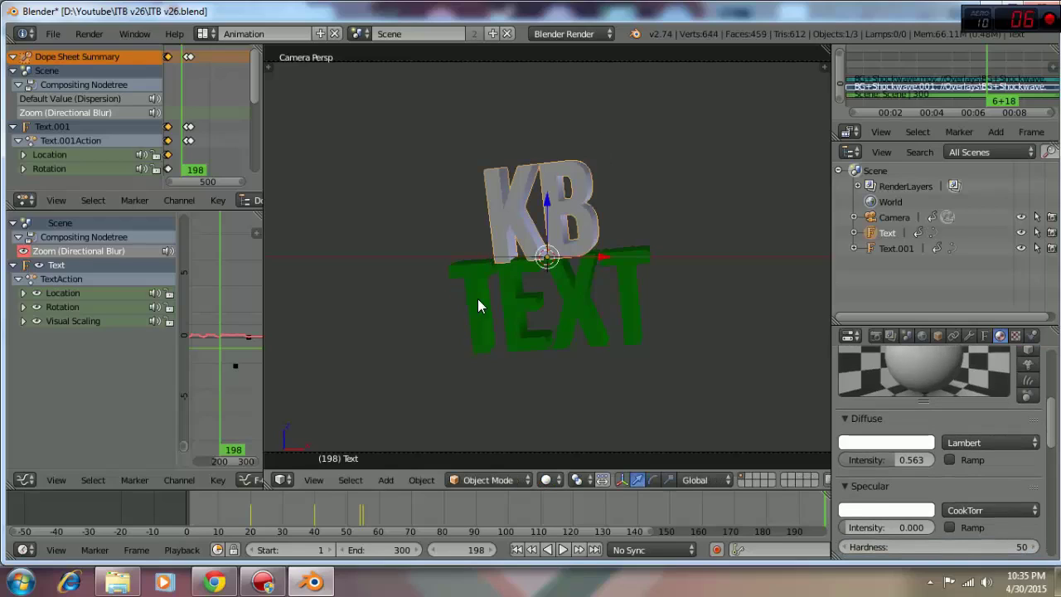
Step: Change the green TEXT object to read 'GAMING'
right_click(479, 300)
key(Tab)
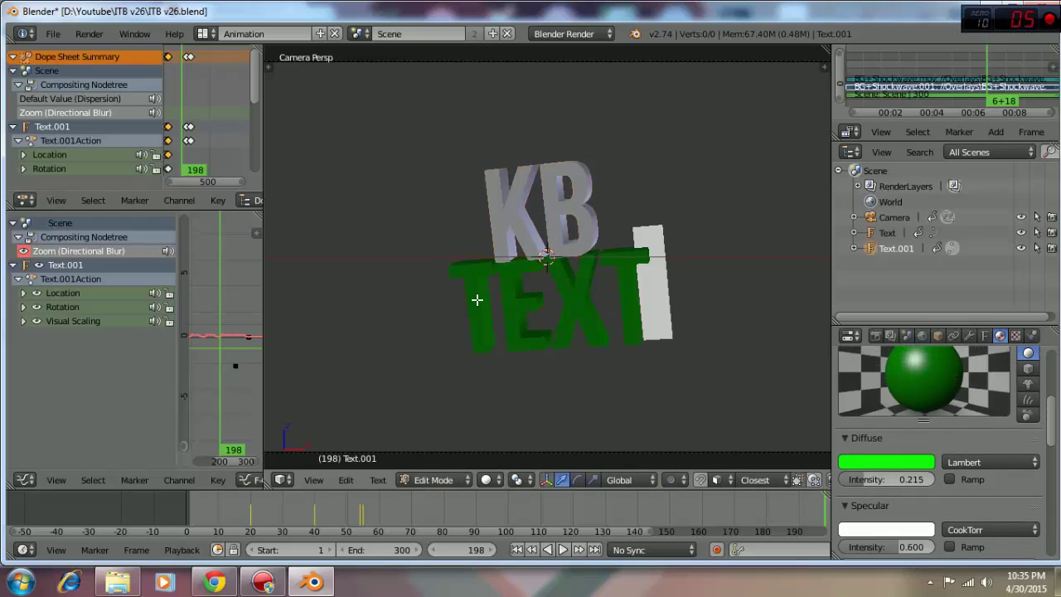
key(BackSpace)
key(BackSpace)
key(BackSpace)
key(BackSpace)
text(G)
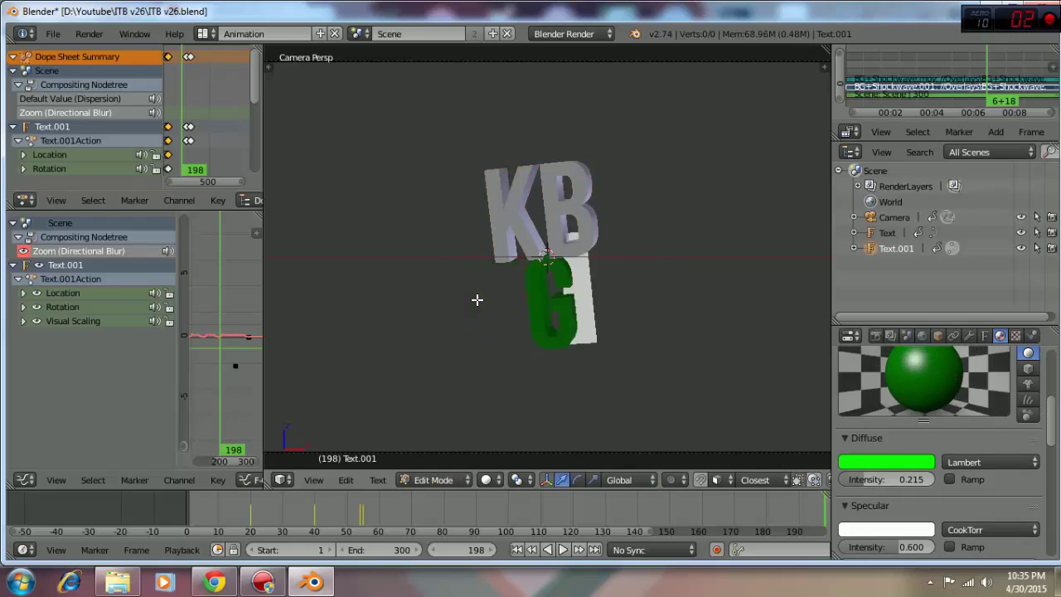
text(AMING)
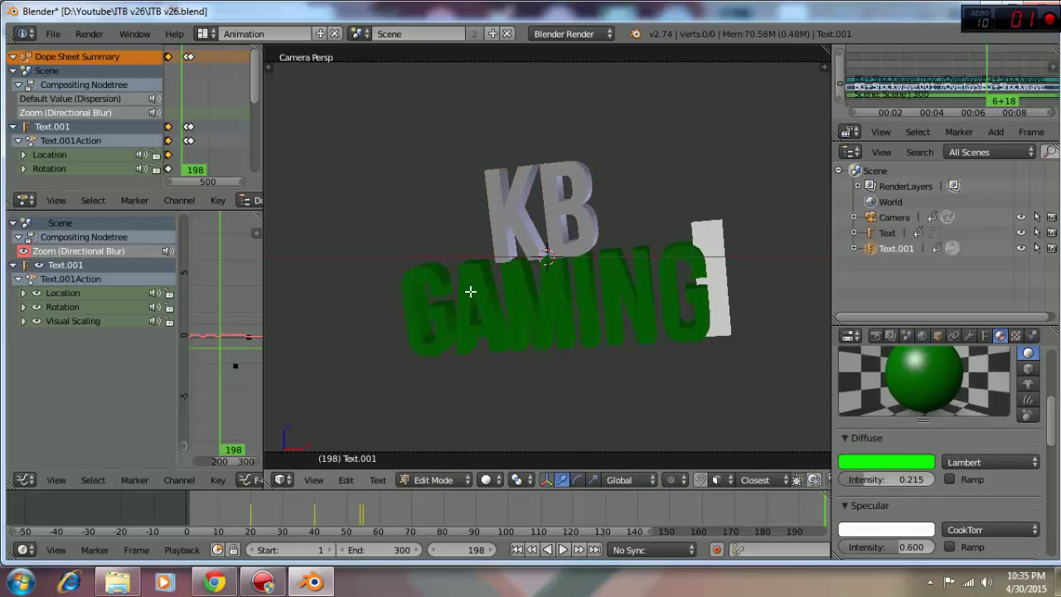
key(Tab)
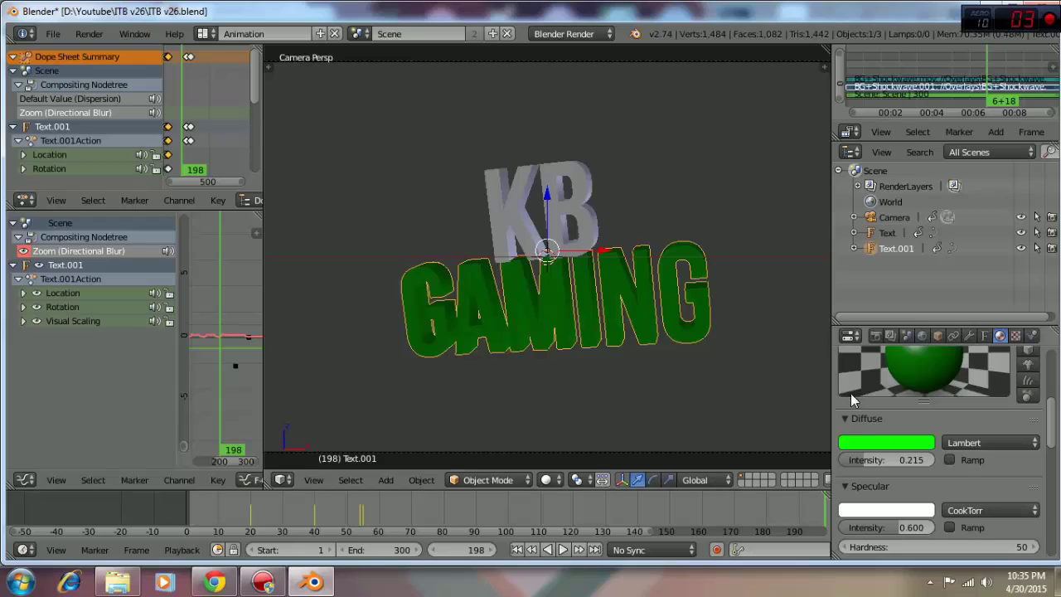
Step: Check the 1920×1080 render settings and browse the output path to D:\Youtube
click(875, 337)
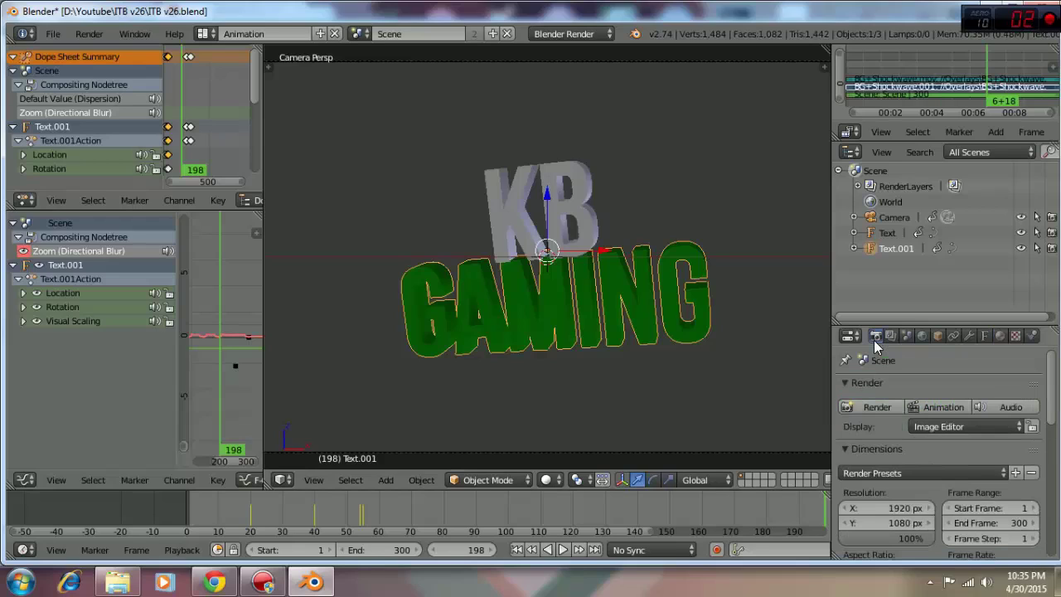
scroll(1050, 388, down, 2)
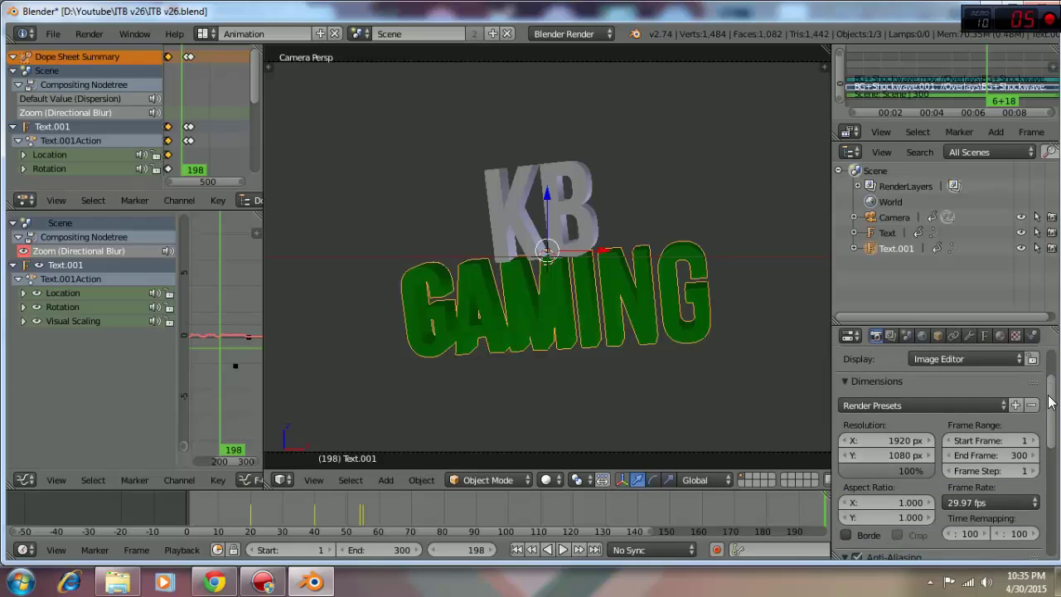
mouse_move(1046, 398)
mouse_down()
mouse_move(1032, 489)
mouse_move(883, 493)
mouse_up()
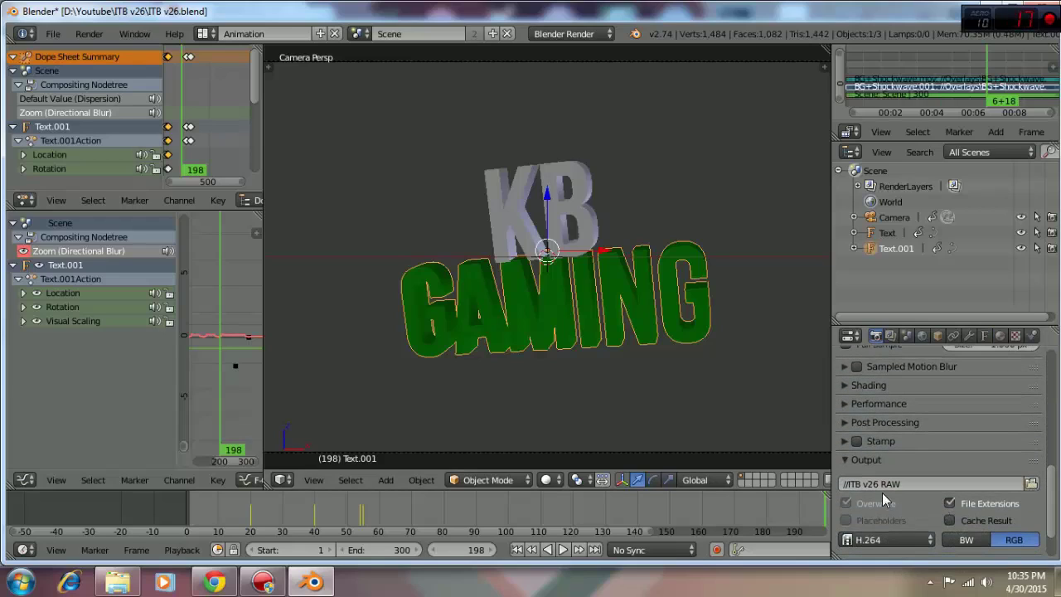
click(1032, 485)
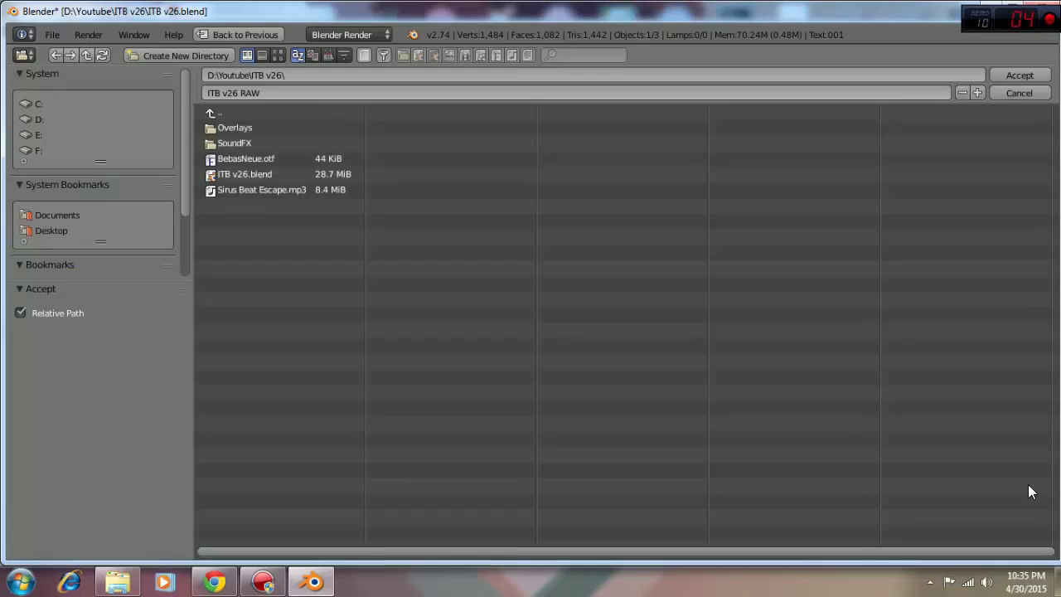
click(219, 114)
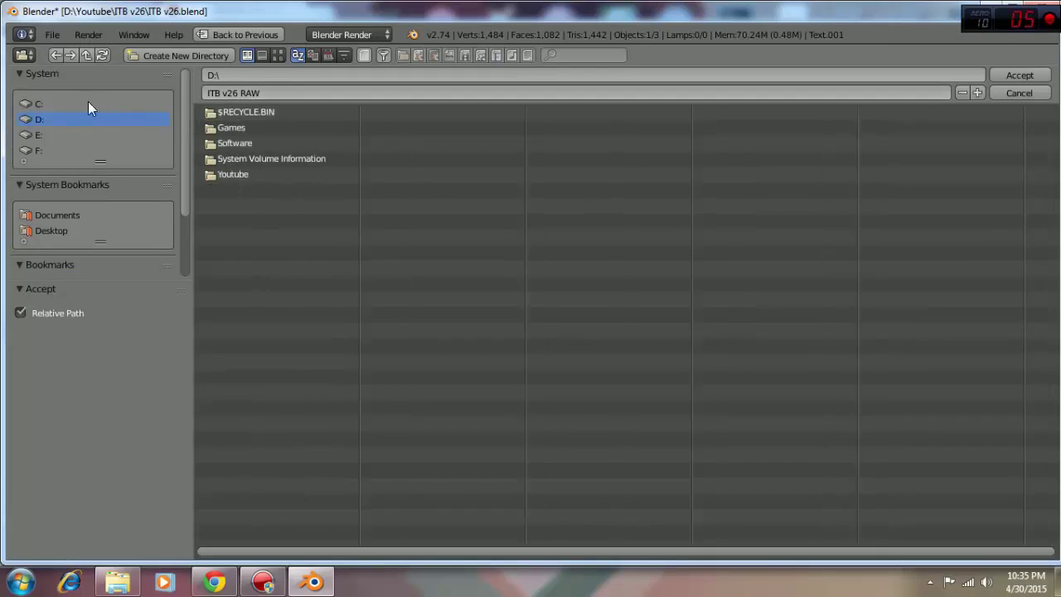
click(236, 174)
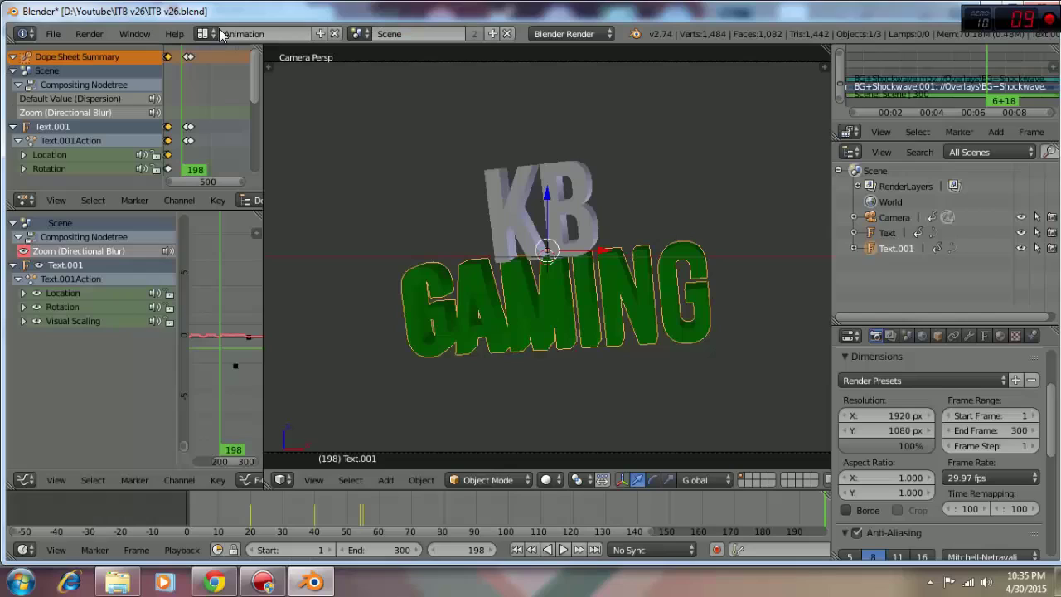
Step: Keep the output path unchanged and render the full 300-frame animation
click(257, 34)
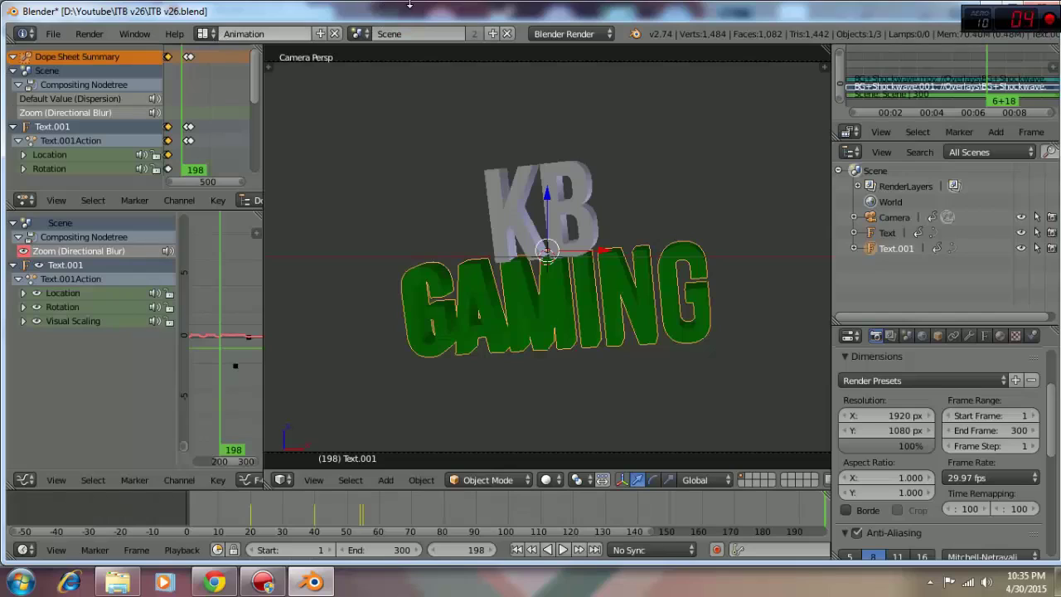
click(87, 35)
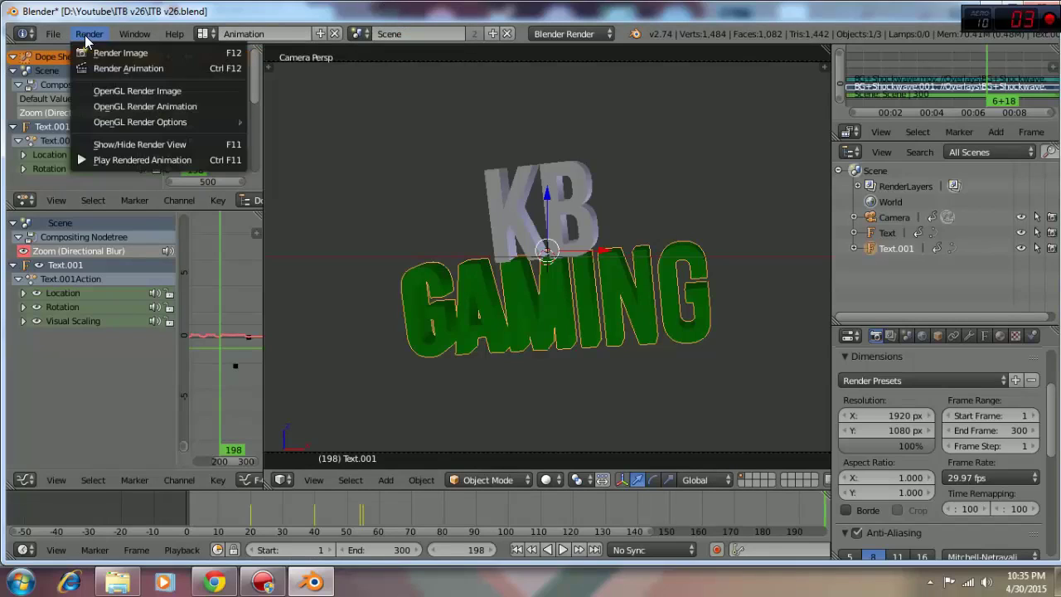
click(152, 69)
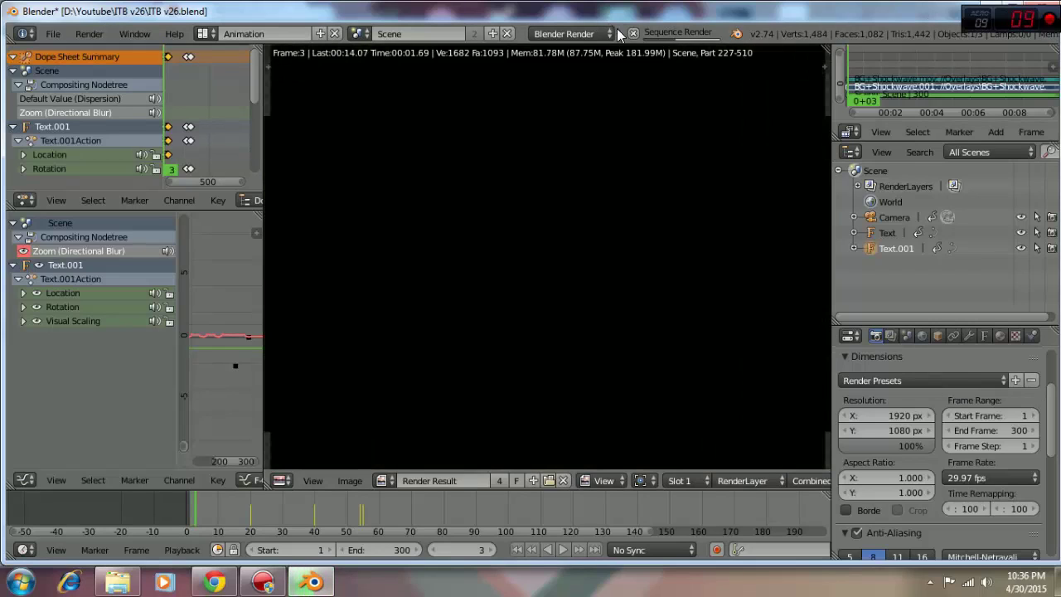
Step: Play the Intro video from D:\Youtube\IntroOutro in Media Player, then close it
click(118, 584)
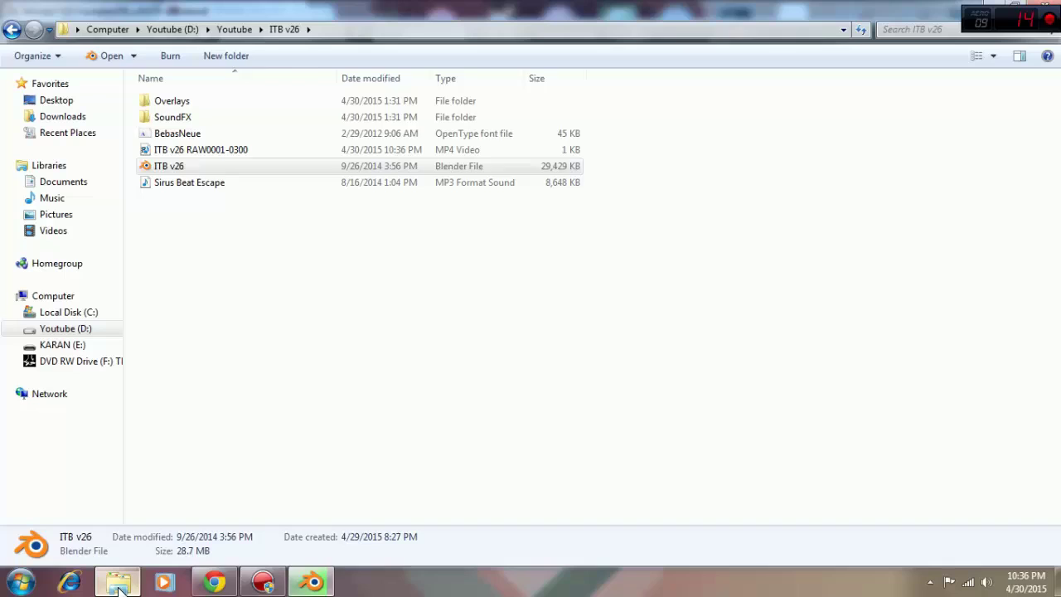
key(BackSpace)
double_click(423, 116)
click(278, 116)
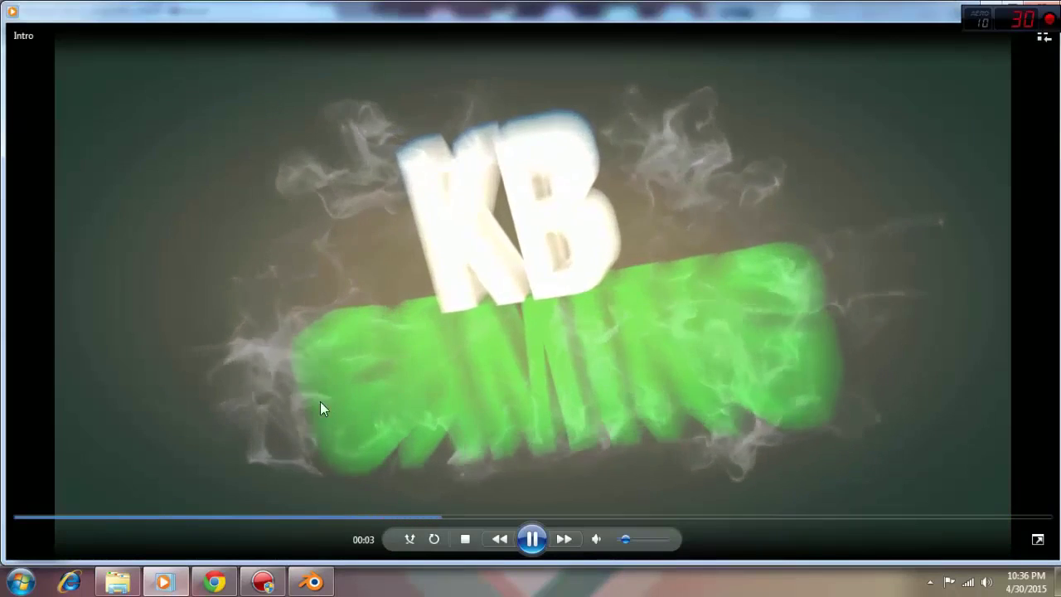
click(1033, 8)
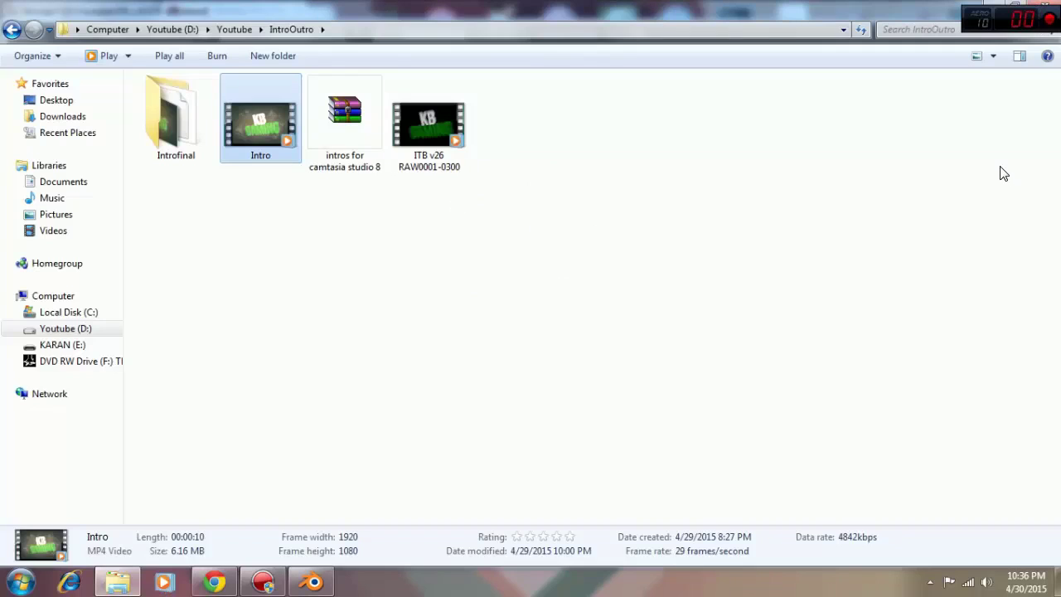